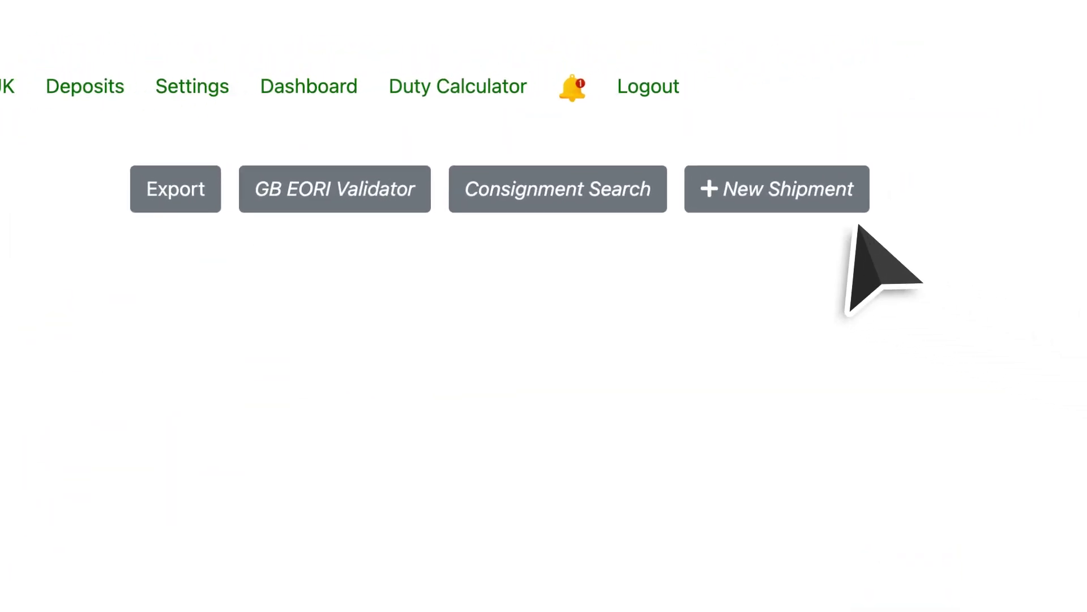
Start a new shipment into the UK on the CALAIS to DOVER route, with the existing test user as primary contact
{"action": "left_click", "coordinate": [772, 193]}
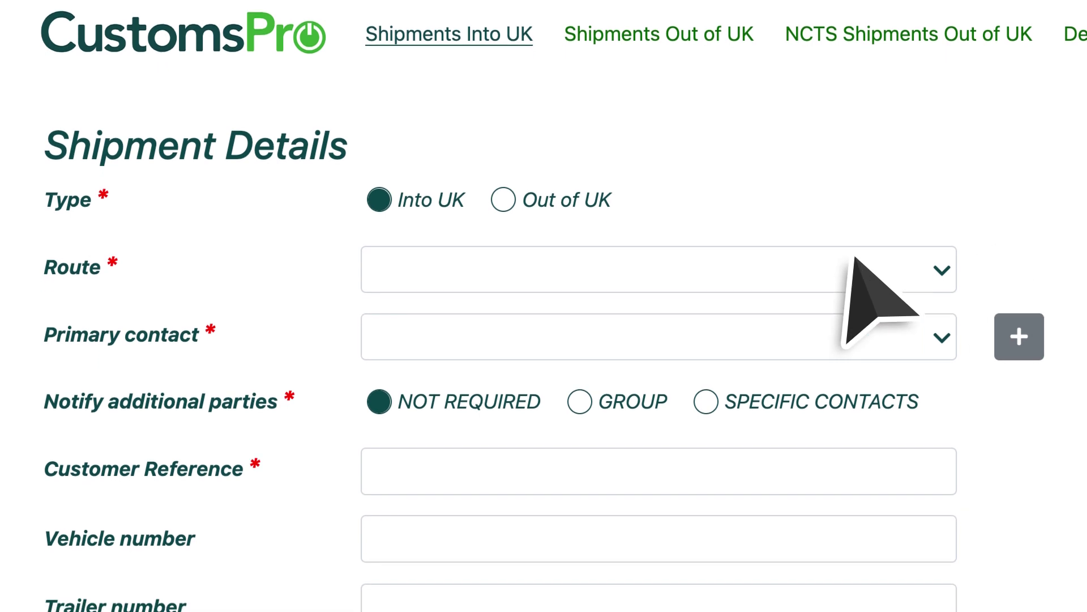
{"action": "left_click", "coordinate": [638, 275]}
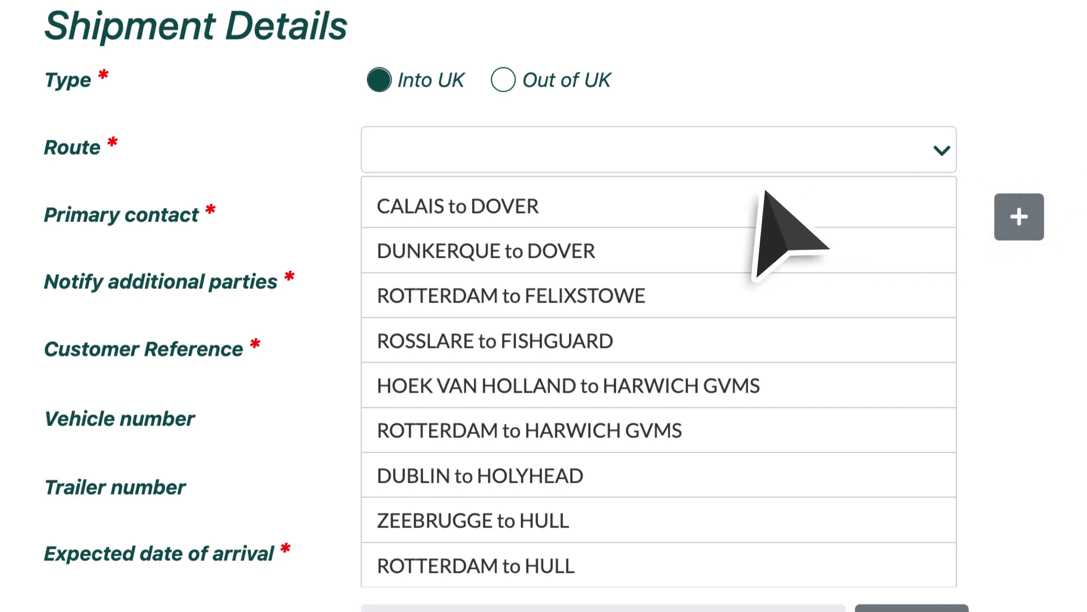
{"action": "left_click", "coordinate": [563, 205]}
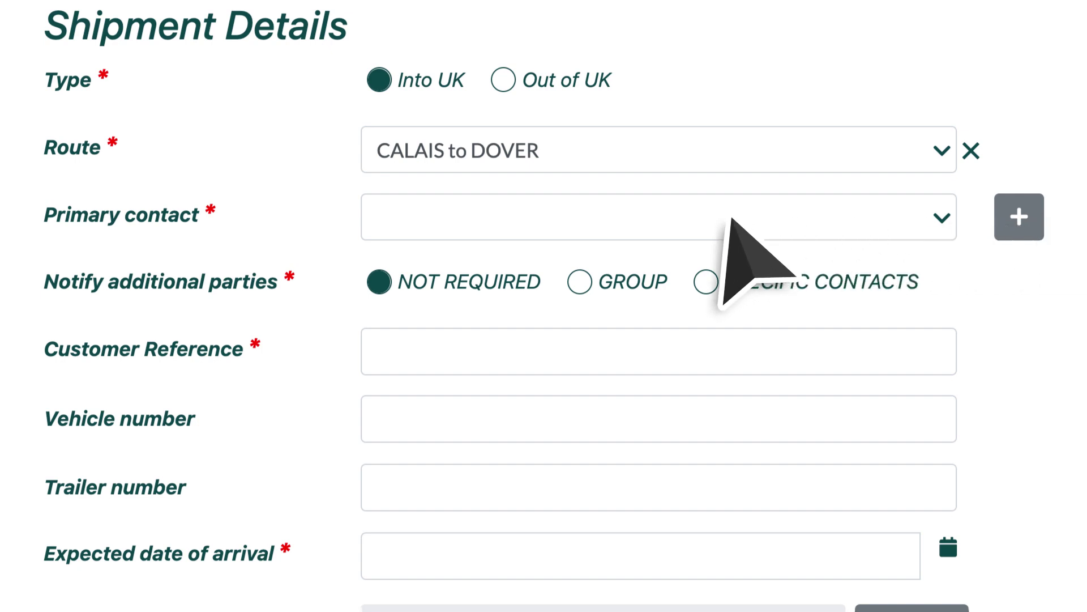
{"action": "left_click", "coordinate": [643, 218]}
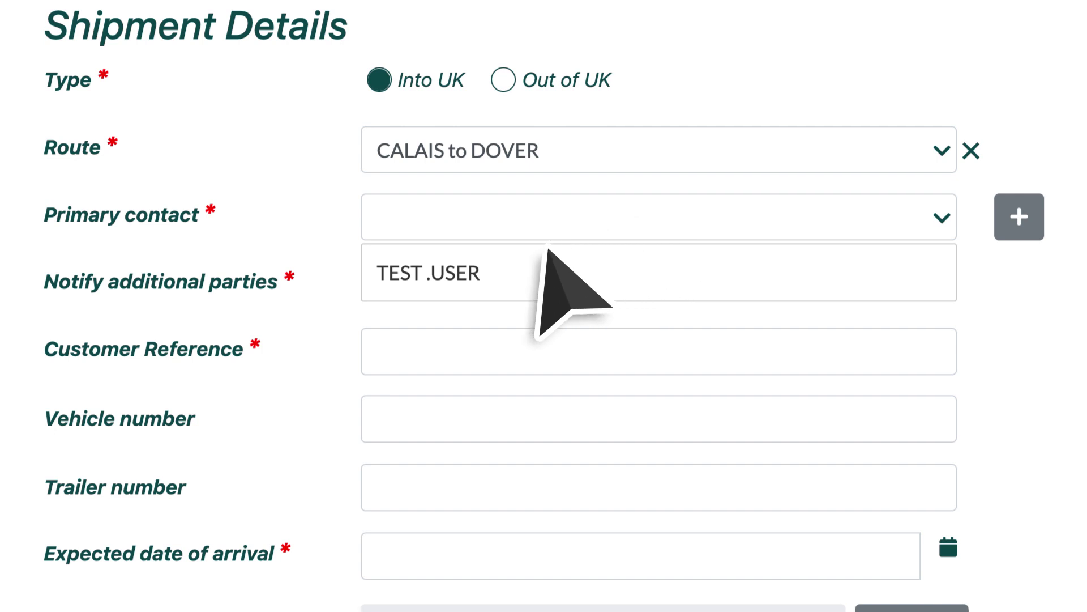
{"action": "left_click", "coordinate": [501, 264]}
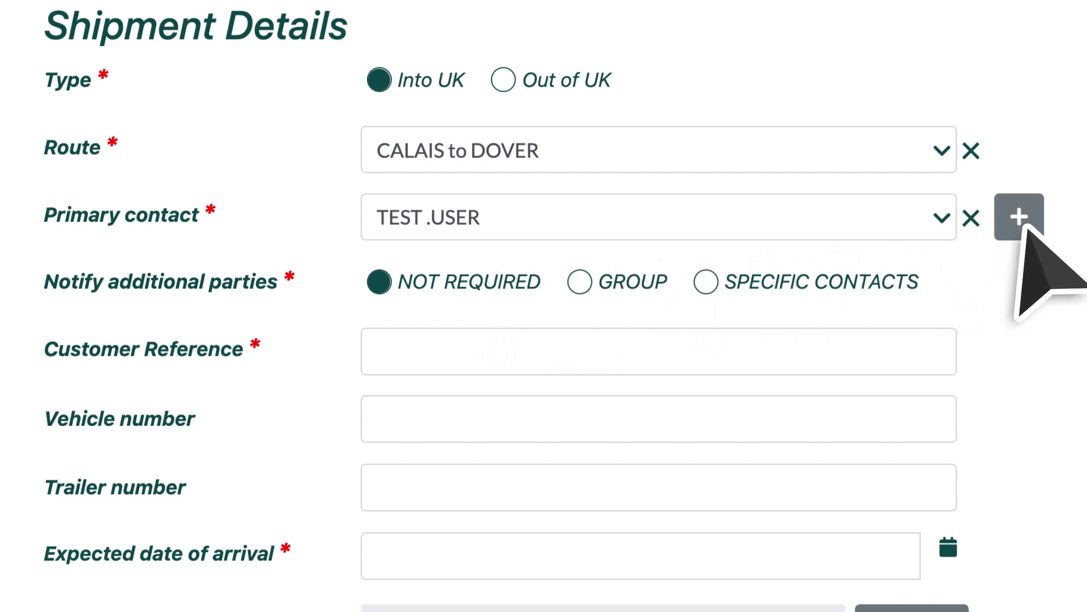
Create and save a new primary contact, entering the contact's first name, last name, email address and telephone number
{"action": "left_click", "coordinate": [1024, 228]}
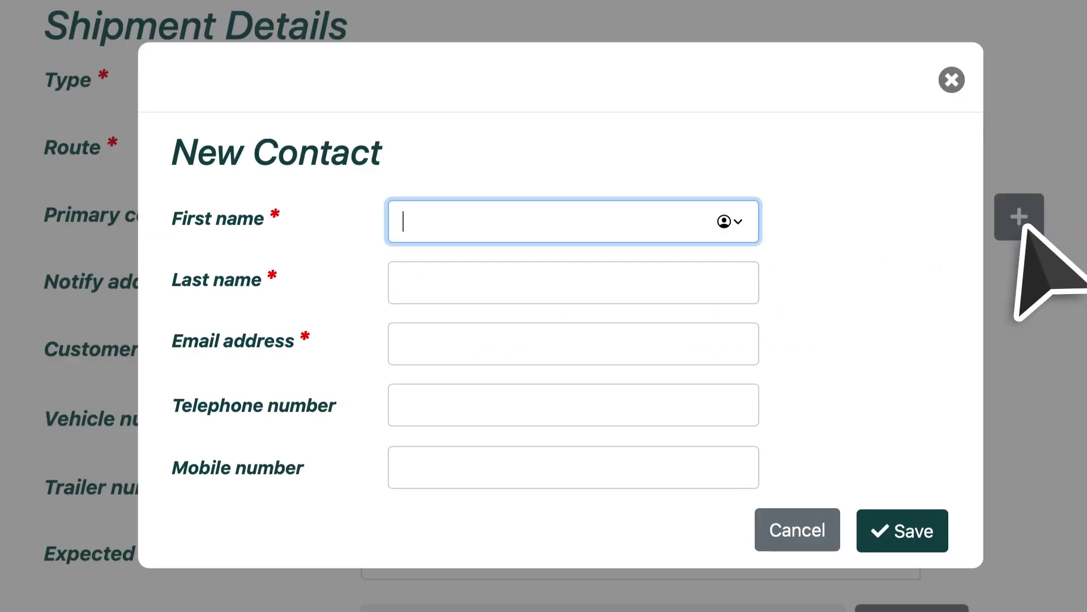
{"action": "type", "text": "JOHN"}
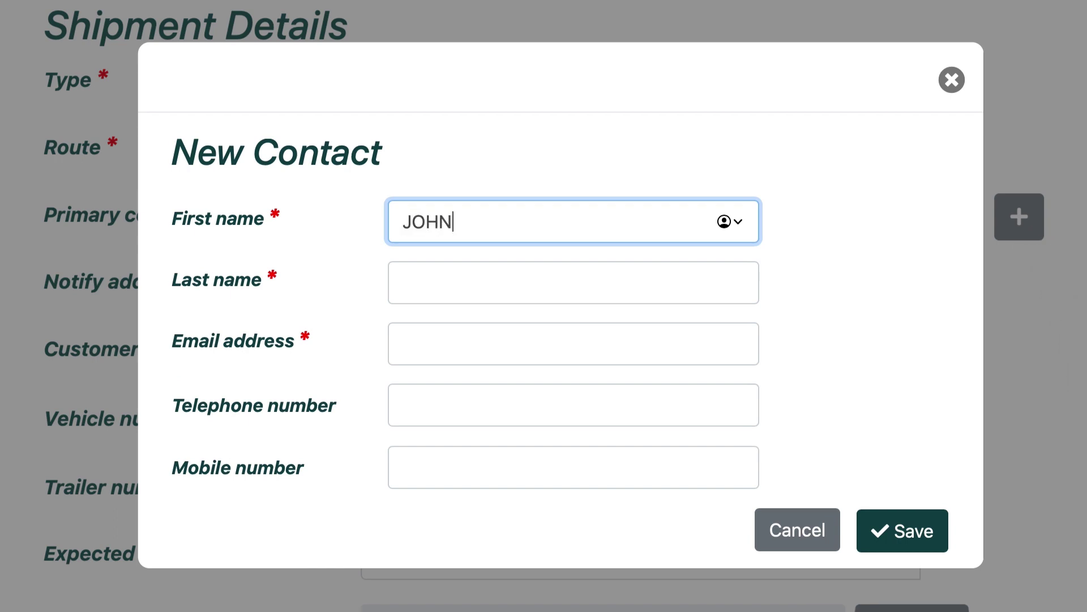
{"action": "key", "text": "Tab"}
{"action": "type", "text": "DOE"}
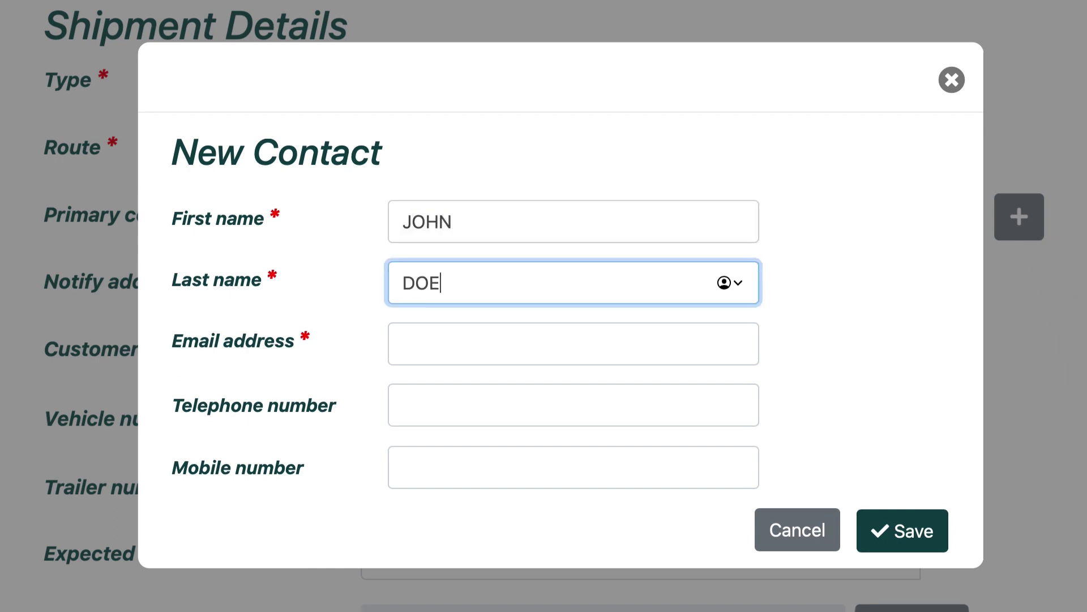
{"action": "key", "text": "Tab"}
{"action": "type", "text": "JOHN"}
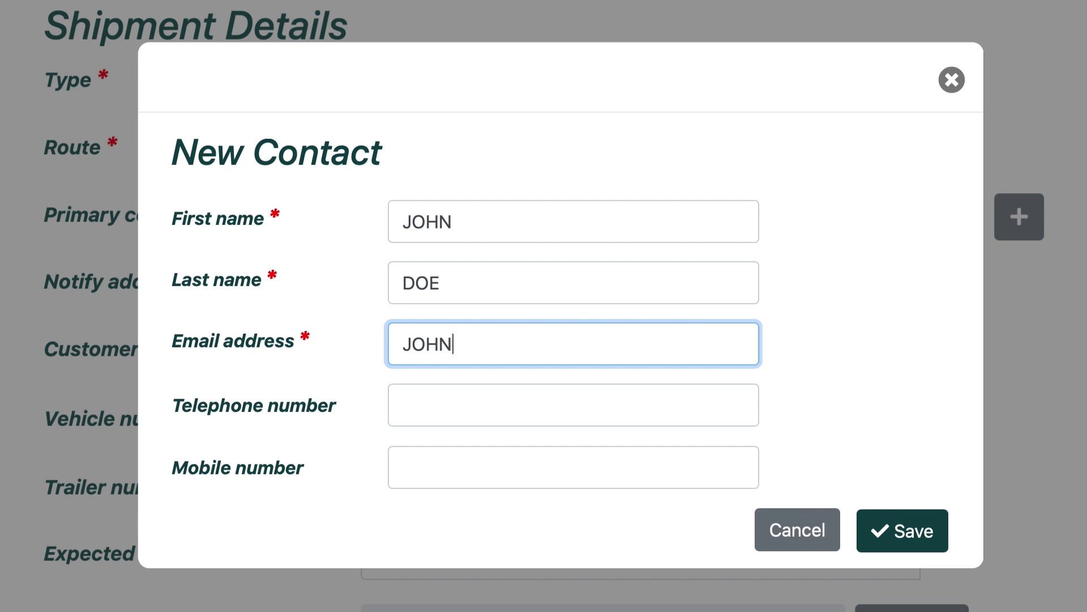
{"action": "type", "text": "@TeST.COM"}
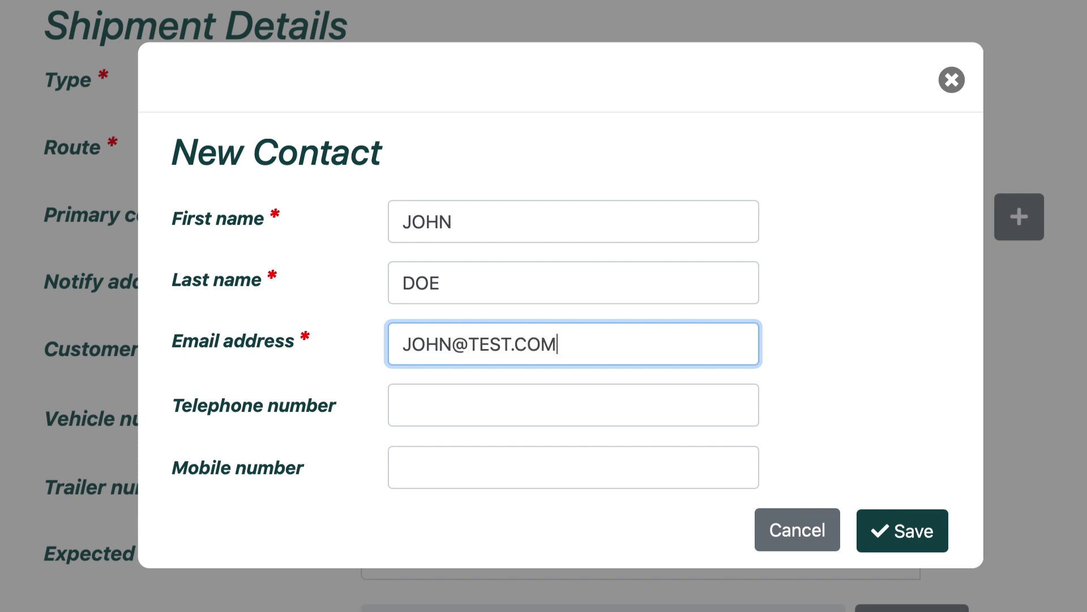
{"action": "key", "text": "Tab"}
{"action": "type", "text": "01"}
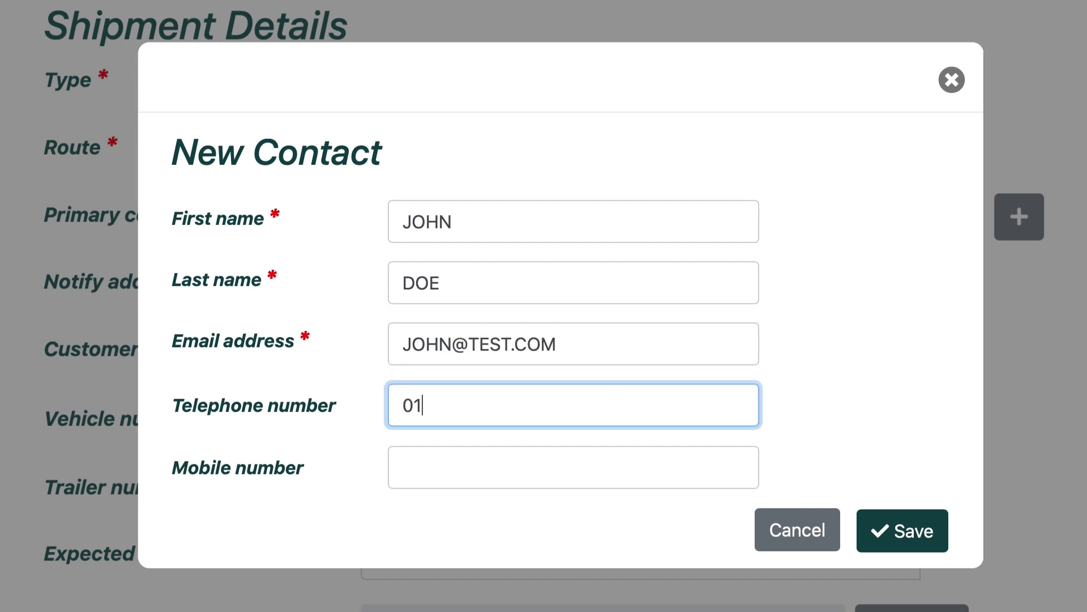
{"action": "type", "text": "234567890"}
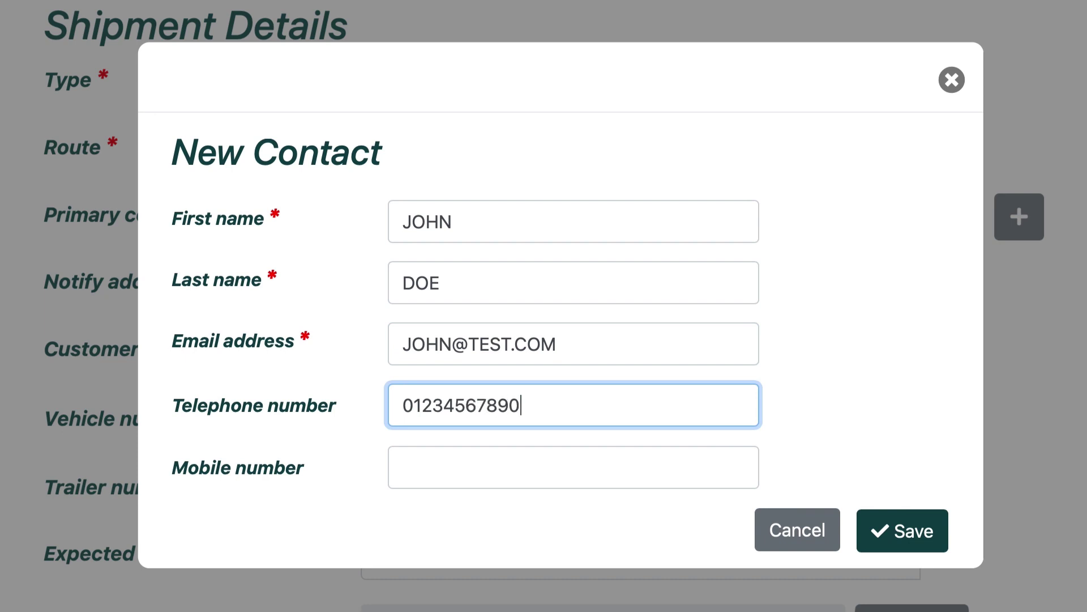
{"action": "left_click", "coordinate": [925, 514]}
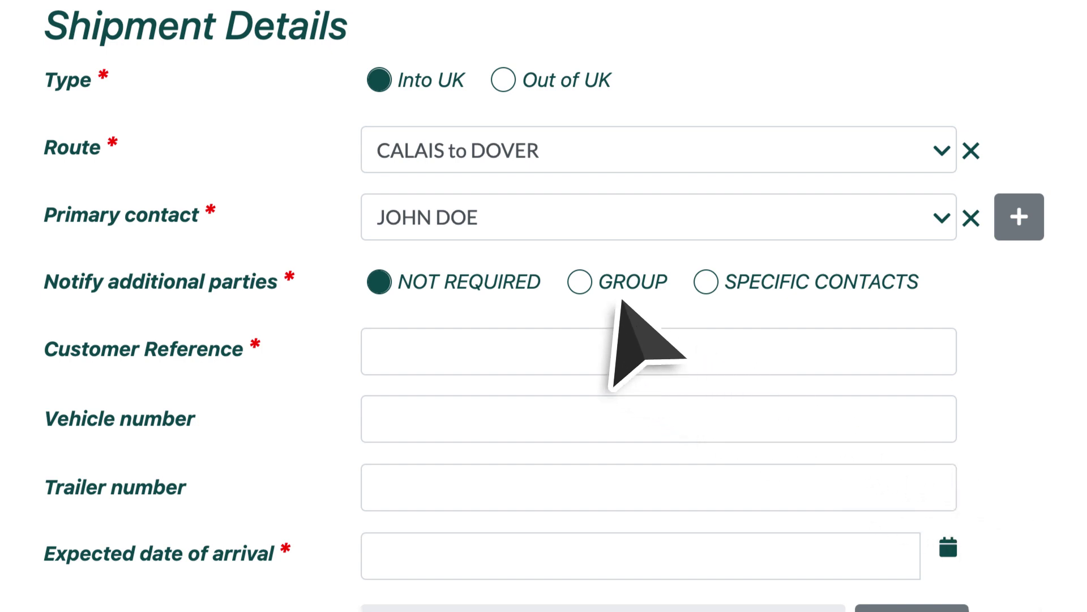
Set the additional parties to notify to a group and choose TEST GROUP
{"action": "left_click", "coordinate": [578, 280]}
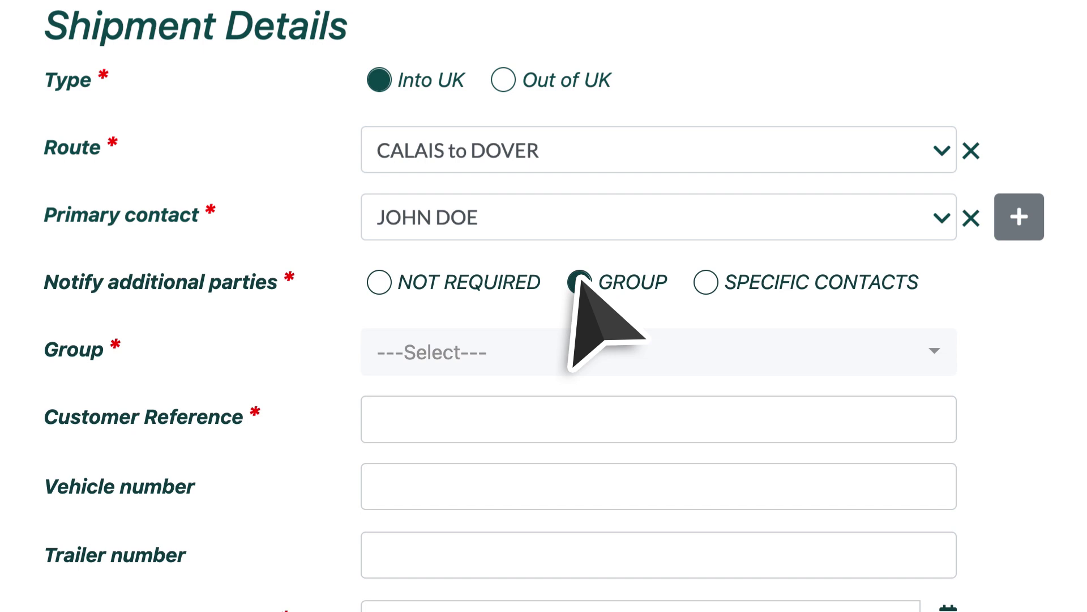
{"action": "left_click", "coordinate": [613, 350]}
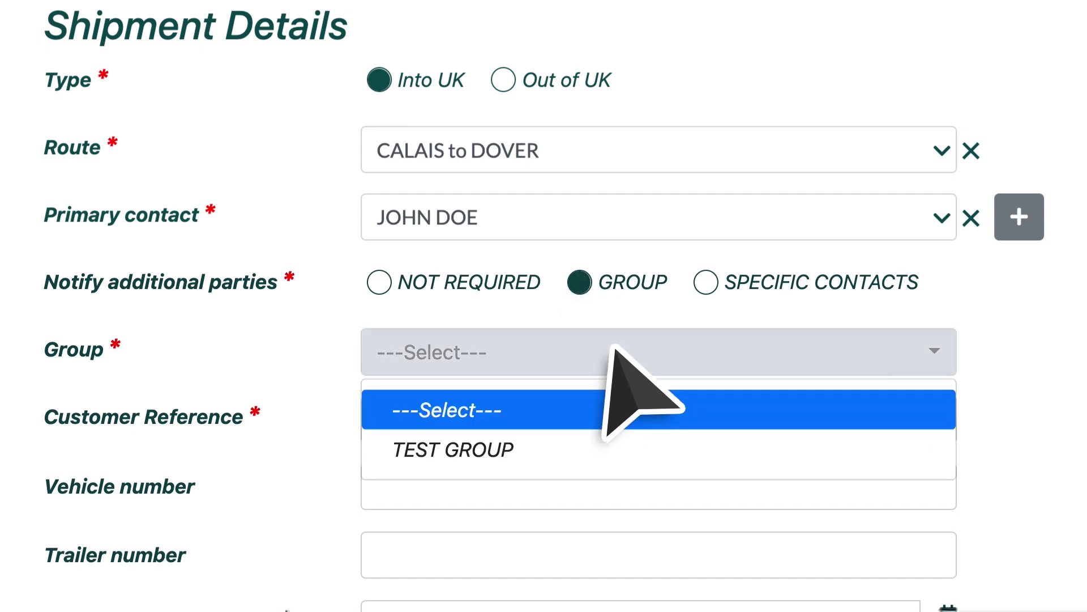
{"action": "left_click", "coordinate": [638, 449]}
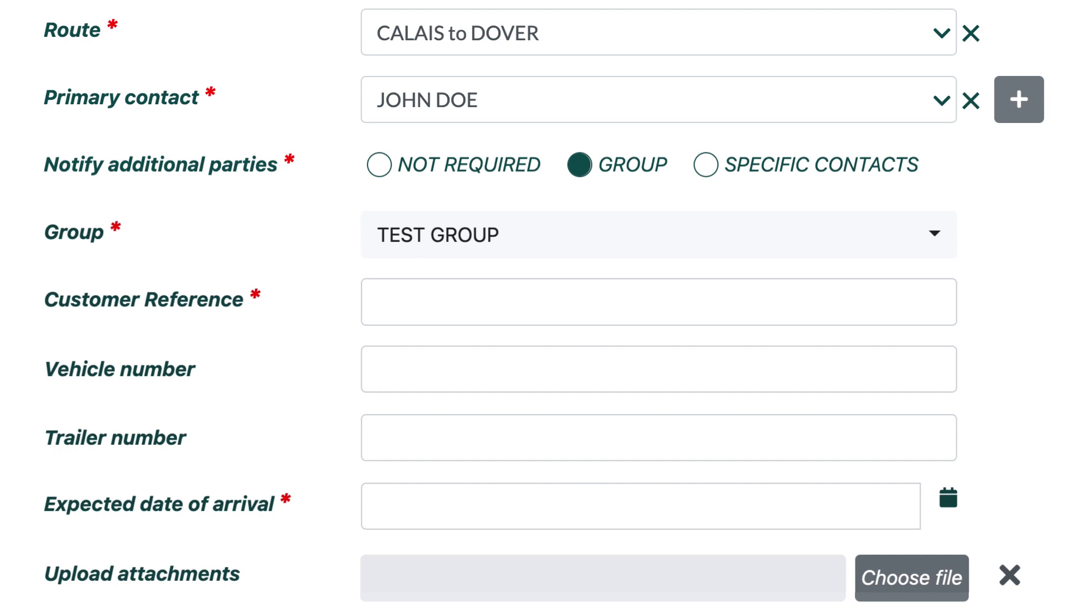
Enter customer reference ABC123, vehicle number AB123CD and expected date of arrival 06/10/2022 in the shipment details
{"action": "left_click", "coordinate": [817, 303]}
{"action": "type", "text": "a"}
{"action": "key", "text": "BackSpace"}
{"action": "type", "text": "ABC123"}
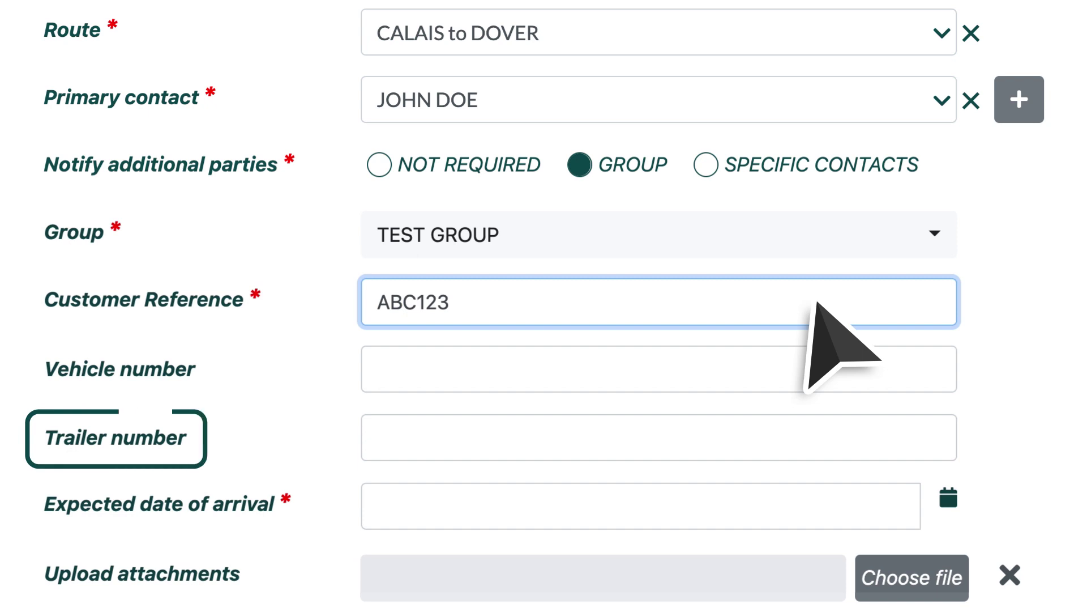
{"action": "left_click", "coordinate": [795, 370]}
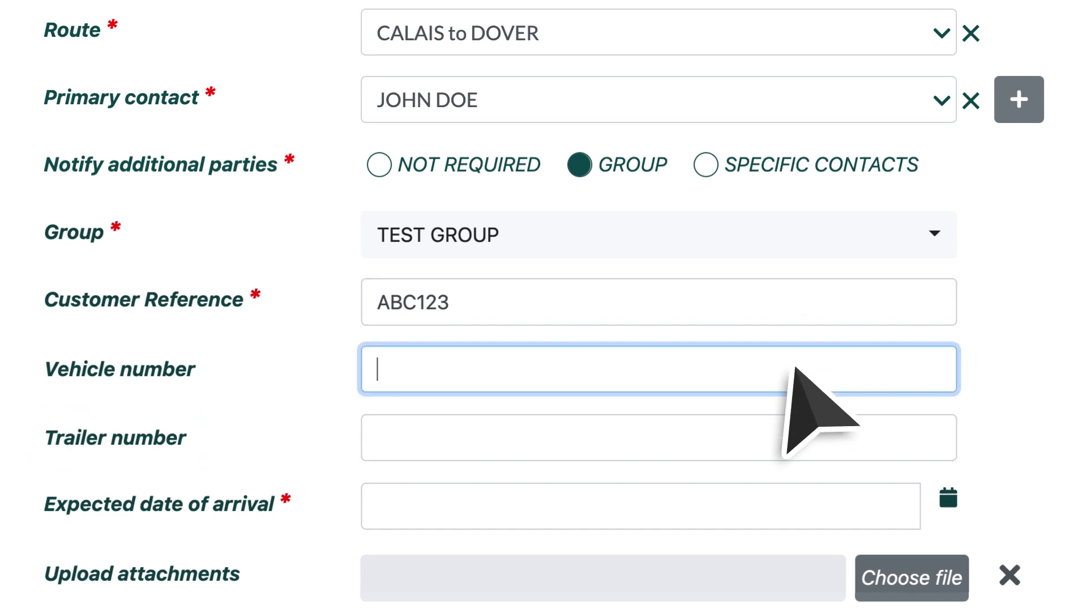
{"action": "type", "text": "AB123CD"}
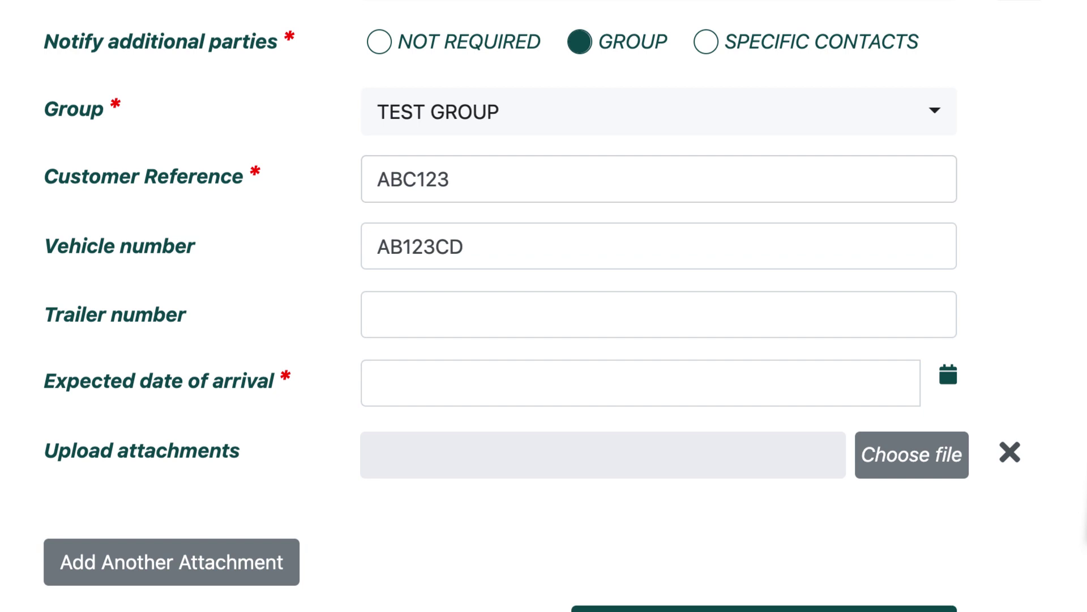
{"action": "left_click", "coordinate": [657, 381]}
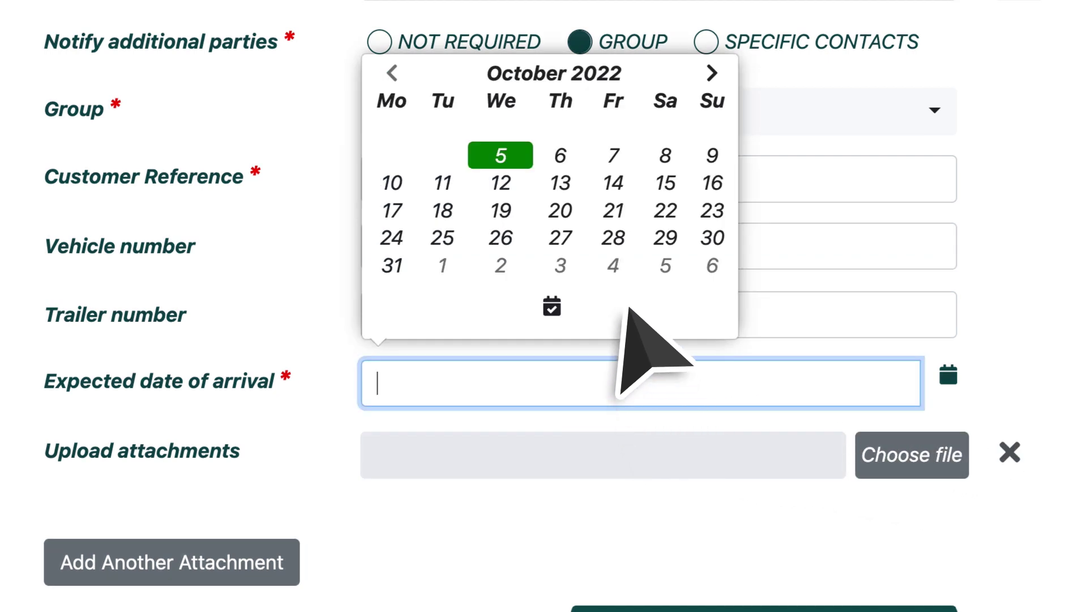
{"action": "left_click", "coordinate": [572, 154]}
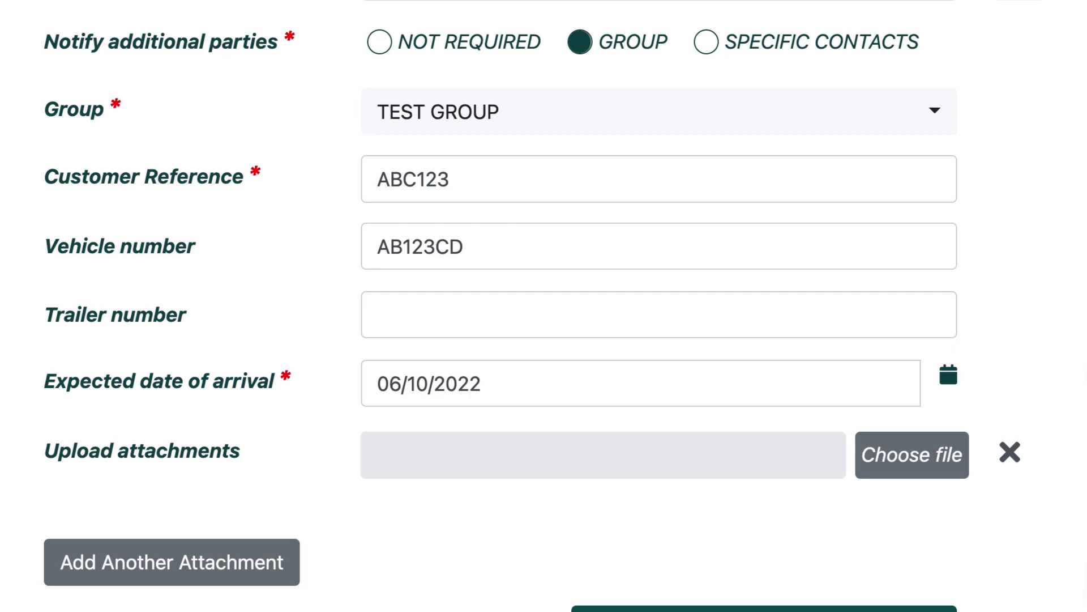
Attach import invoice2022.pdf to the shipment and save it to continue to its consignments
{"action": "left_click", "coordinate": [903, 451]}
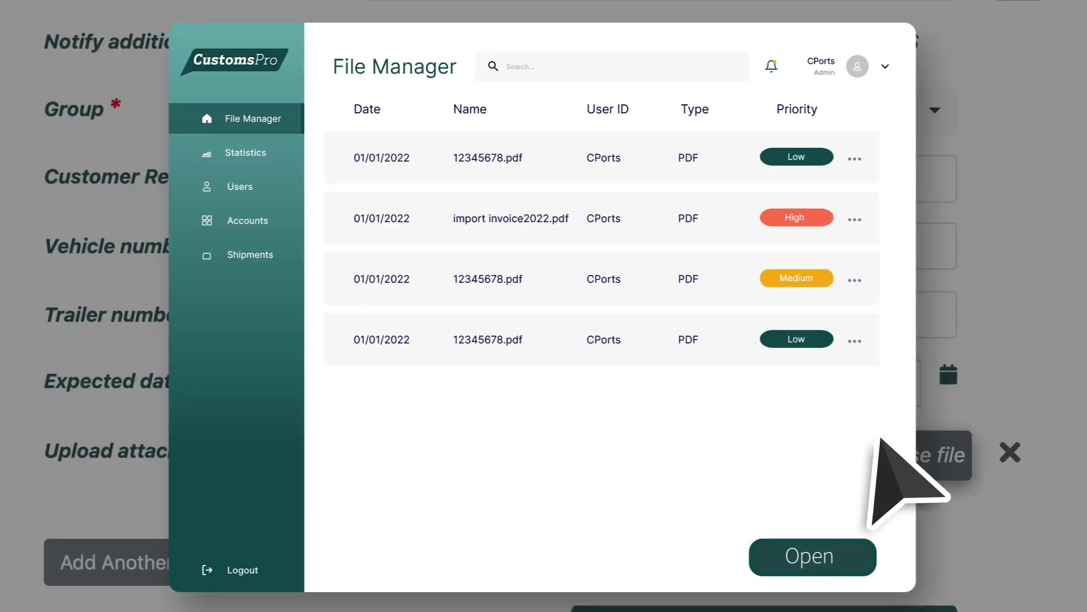
{"action": "left_click", "coordinate": [573, 218]}
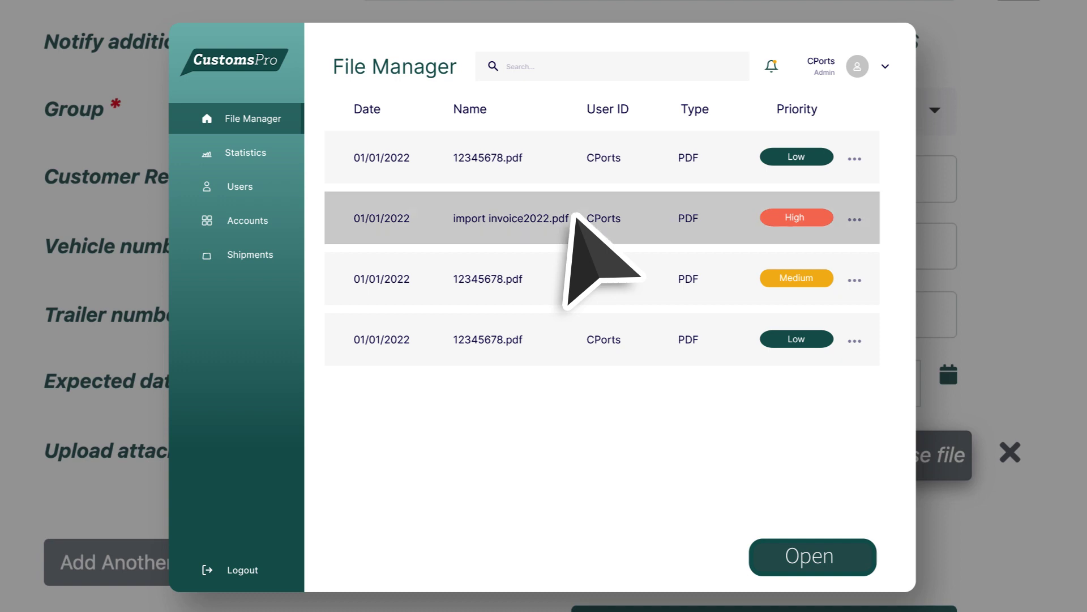
{"action": "left_click", "coordinate": [811, 553]}
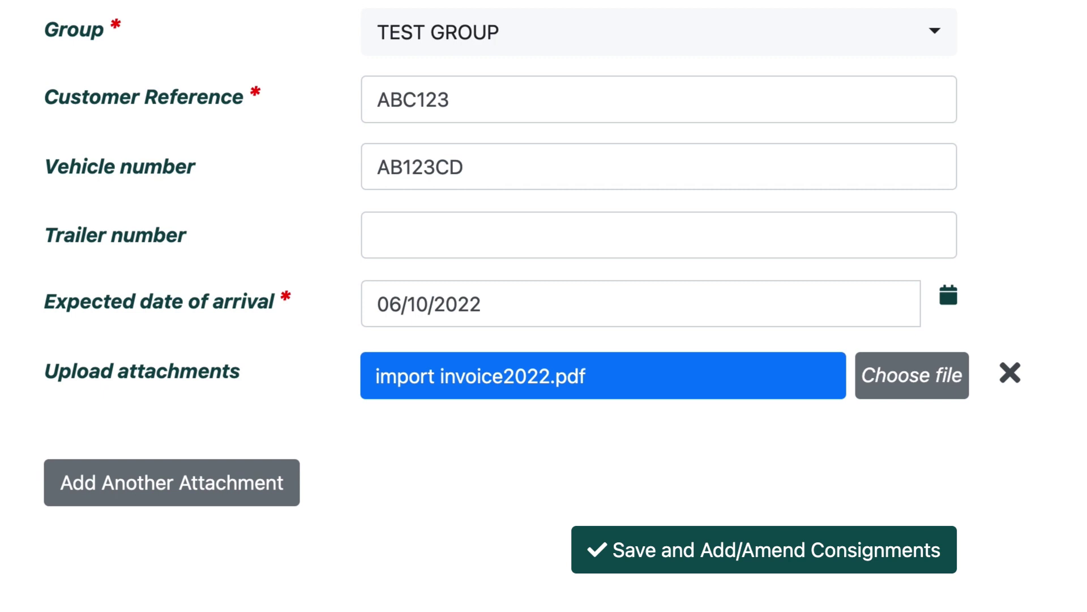
{"action": "left_click", "coordinate": [788, 547]}
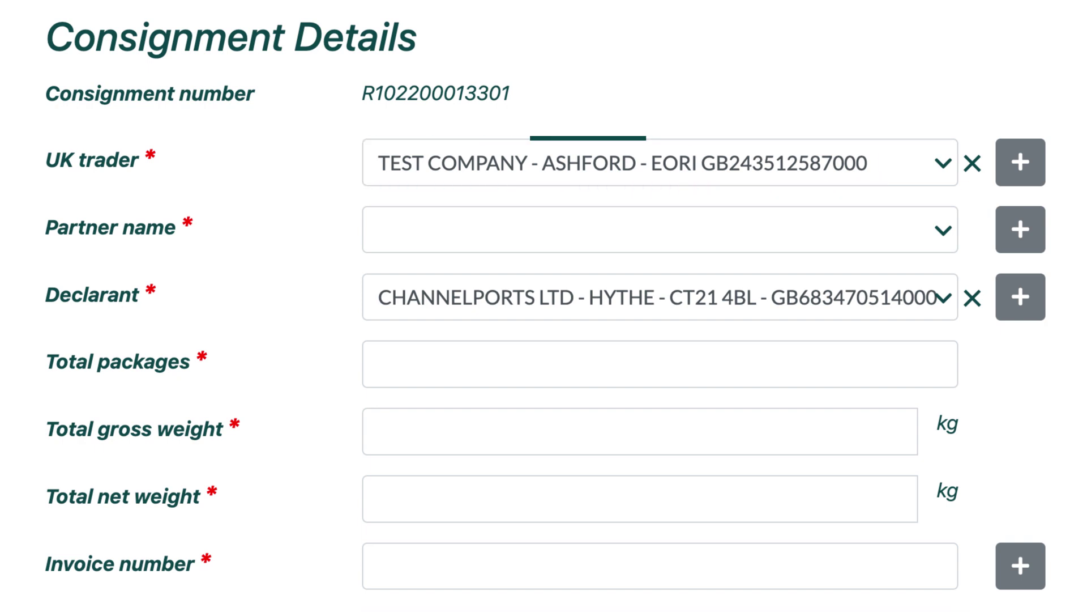
Select TEST COMPANY in Ashford as the consignment's UK trader and TEST PARTNER in France as its partner
{"action": "left_click", "coordinate": [656, 162]}
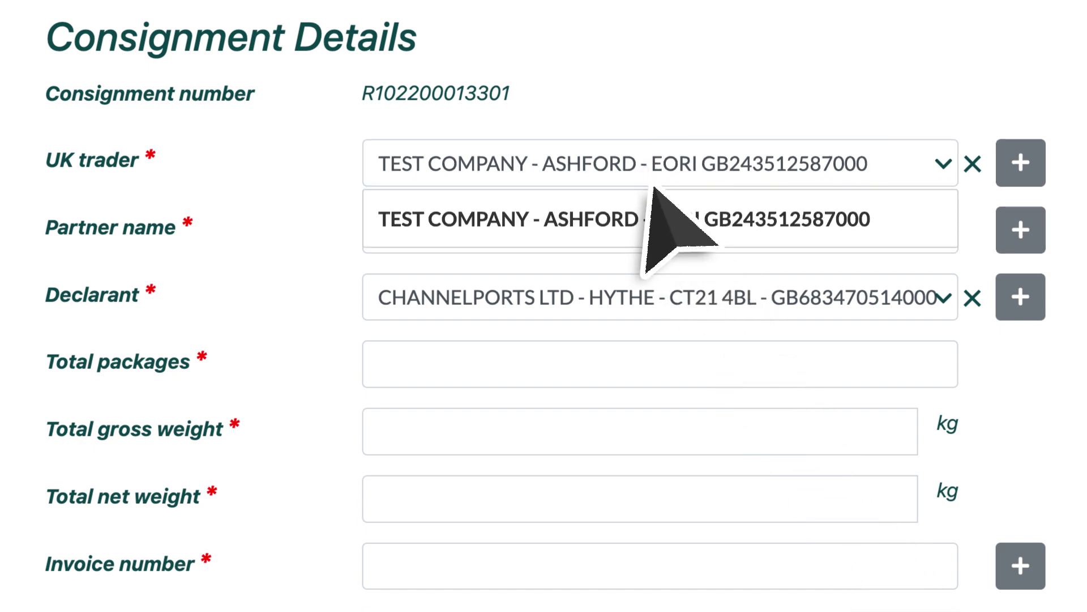
{"action": "left_click", "coordinate": [651, 217]}
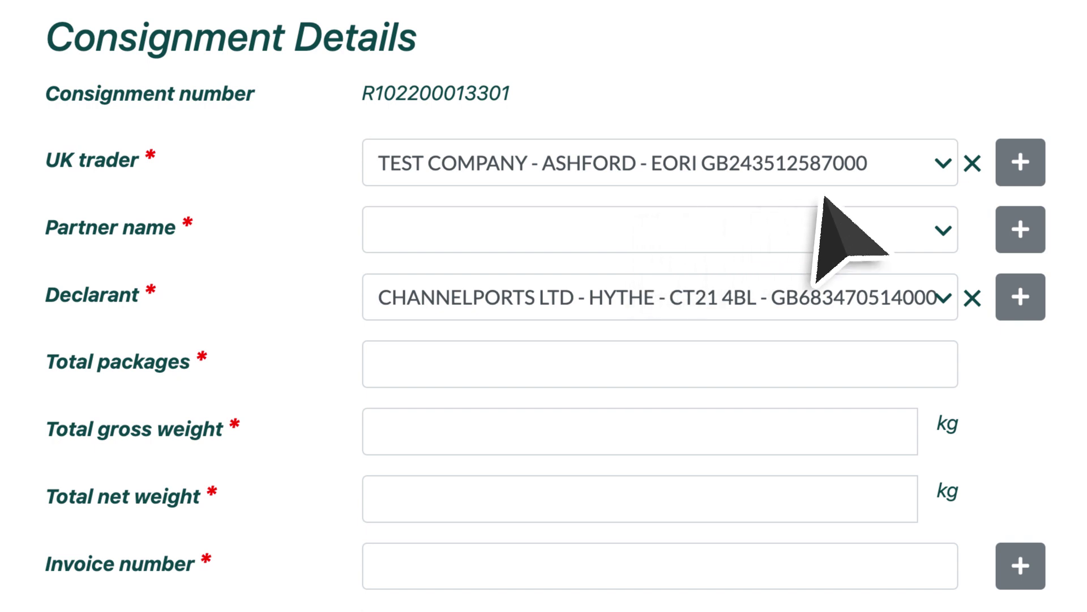
{"action": "left_click", "coordinate": [1024, 170]}
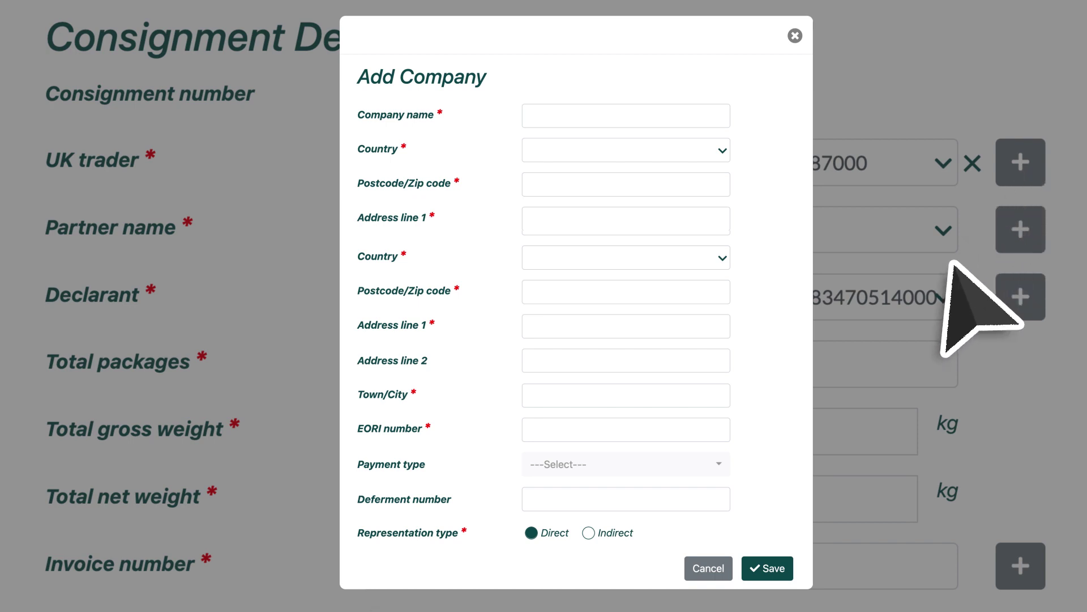
{"action": "left_click", "coordinate": [706, 566]}
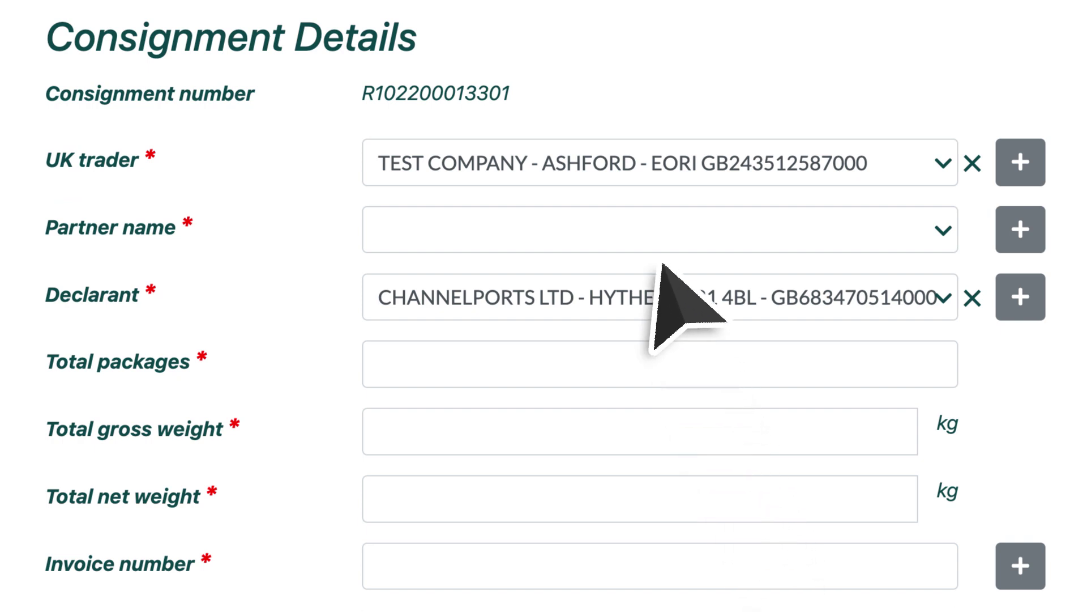
{"action": "left_click", "coordinate": [648, 227]}
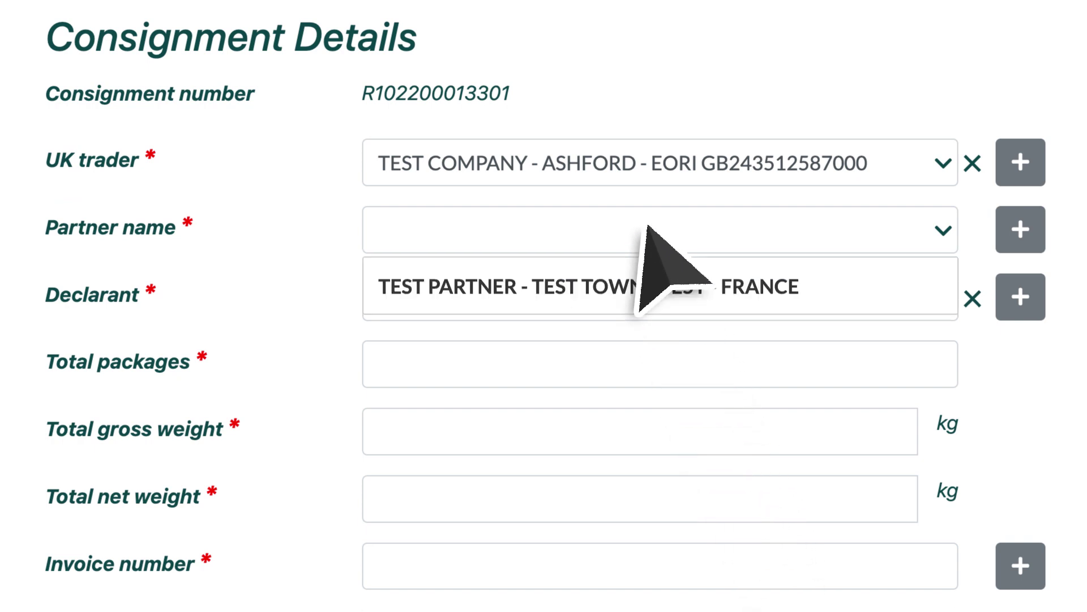
{"action": "left_click", "coordinate": [656, 296]}
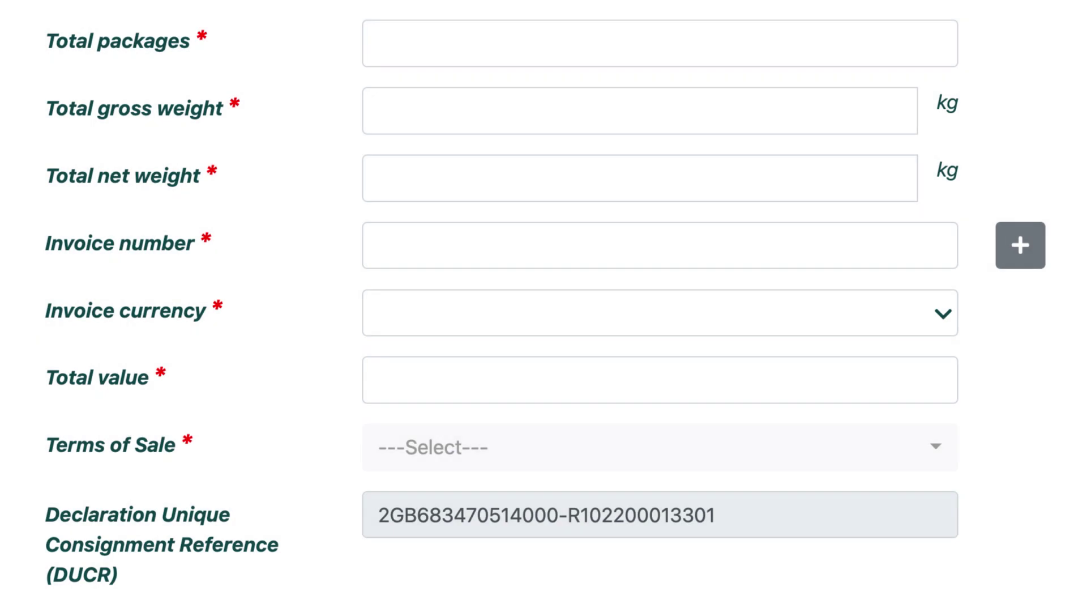
Enter 10700 total packages, 810 kg gross and 800 kg net weight, invoice number 333122, currency EUR and total value 5350
{"action": "left_click", "coordinate": [661, 43]}
{"action": "type", "text": "10700"}
{"action": "key", "text": "Tab"}
{"action": "type", "text": "810"}
{"action": "key", "text": "Tab"}
{"action": "type", "text": "800"}
{"action": "key", "text": "Tab"}
{"action": "type", "text": "333122"}
{"action": "key", "text": "Tab"}
{"action": "key", "text": "Tab"}
{"action": "type", "text": "5350"}
{"action": "key", "text": "Tab"}
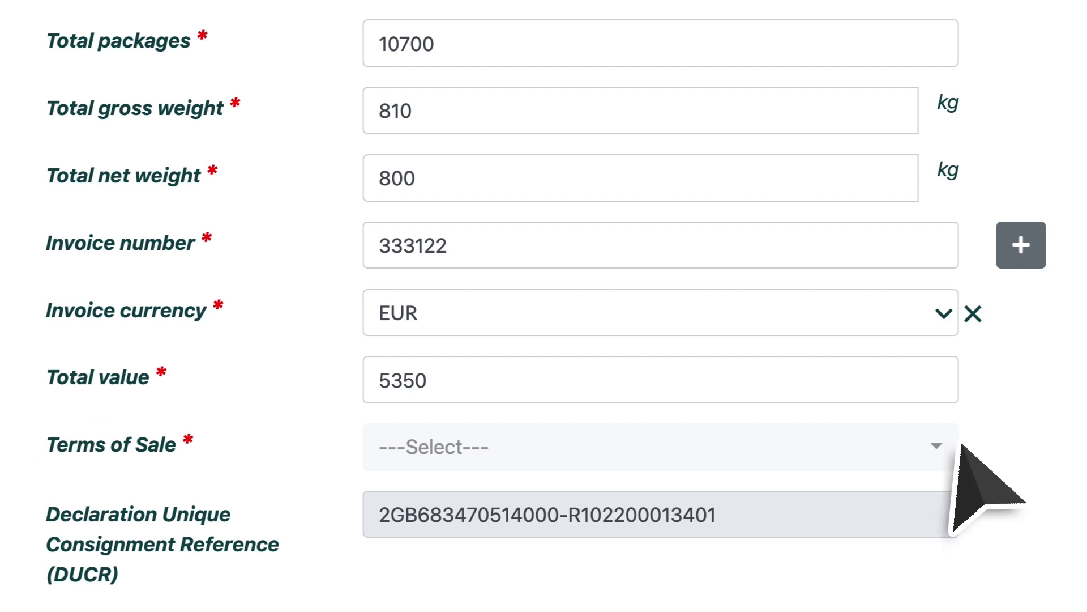
Set the terms of sale to CIF - COST INSURANCE AND FREIGHT and mark the consignment as having only one commodity
{"action": "left_click", "coordinate": [689, 446]}
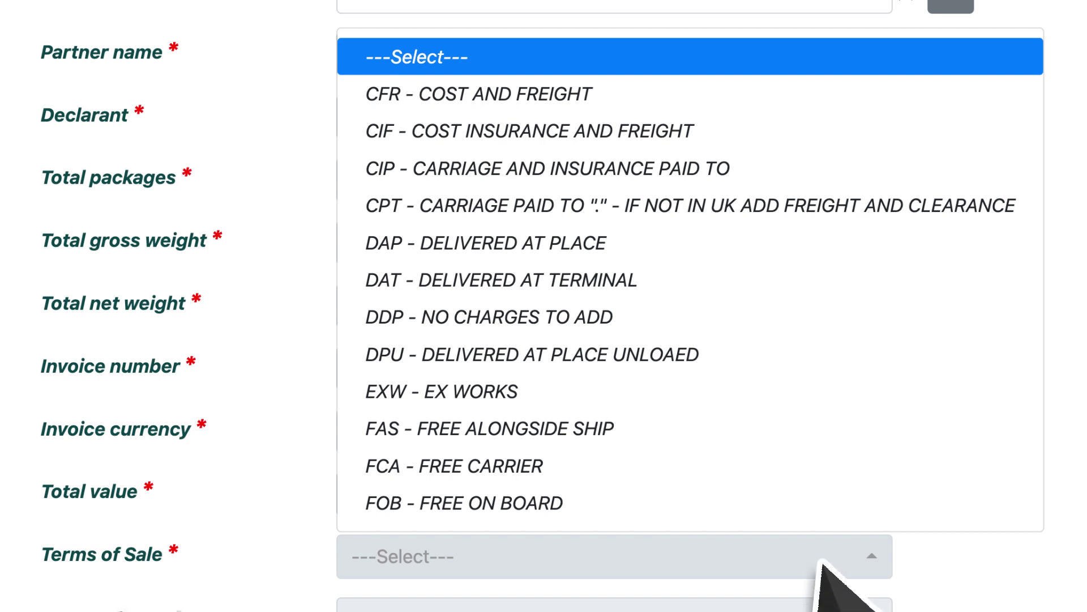
{"action": "left_click", "coordinate": [699, 134]}
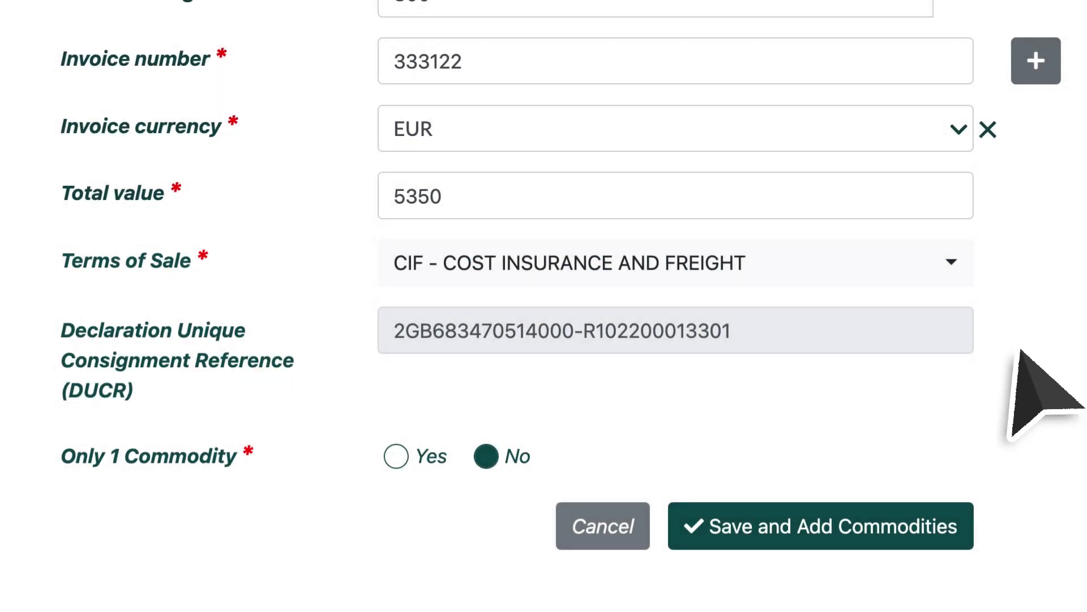
{"action": "left_click", "coordinate": [395, 456]}
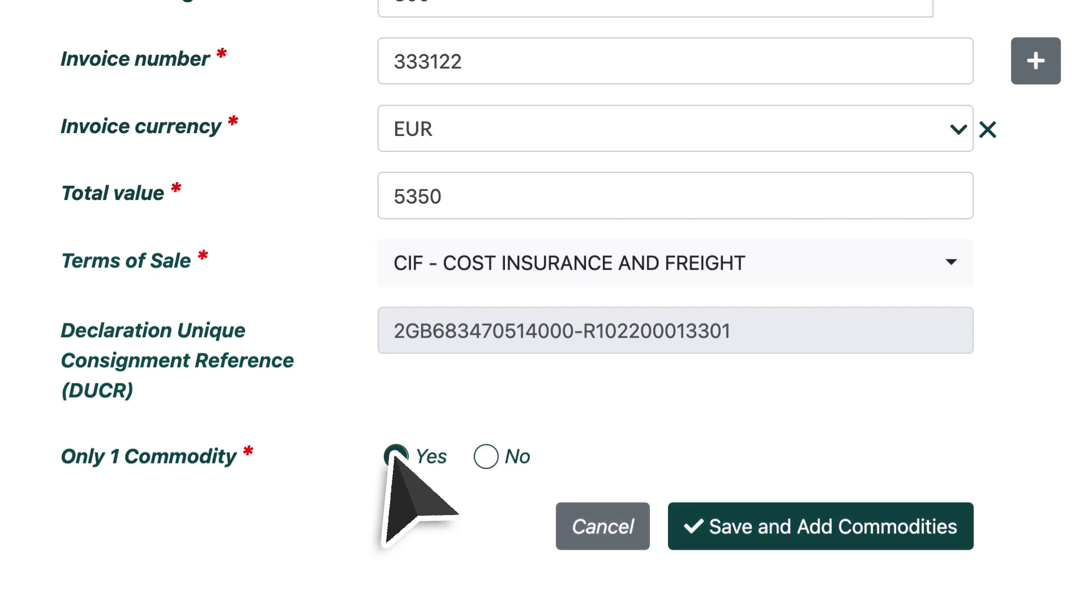
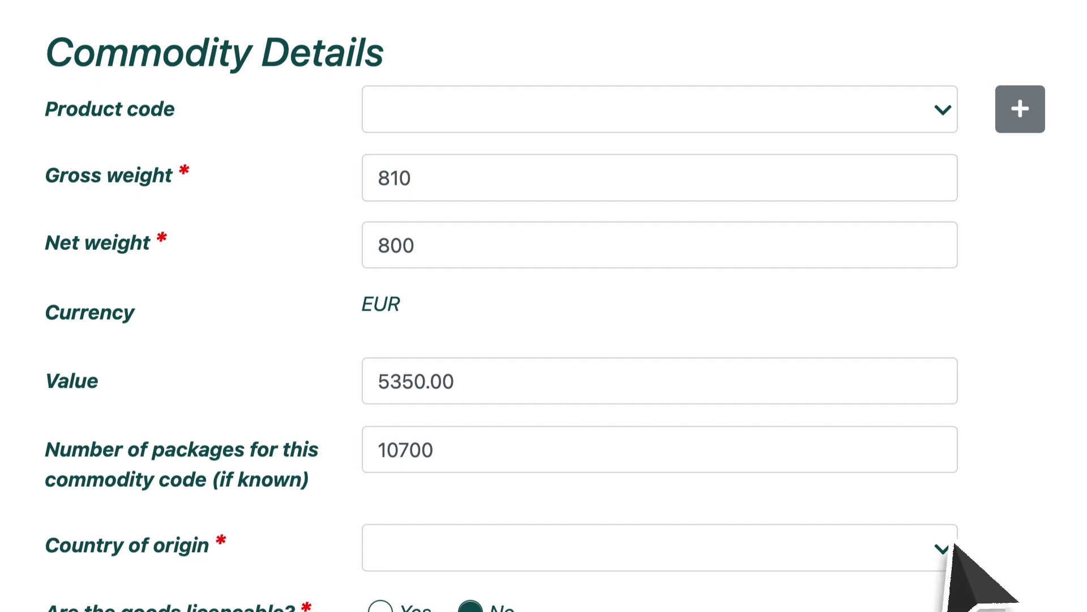
Add and save a new product for the commodity, described as TEST PRODUCT with commodity code 11063090 - 60
{"action": "left_click", "coordinate": [657, 107]}
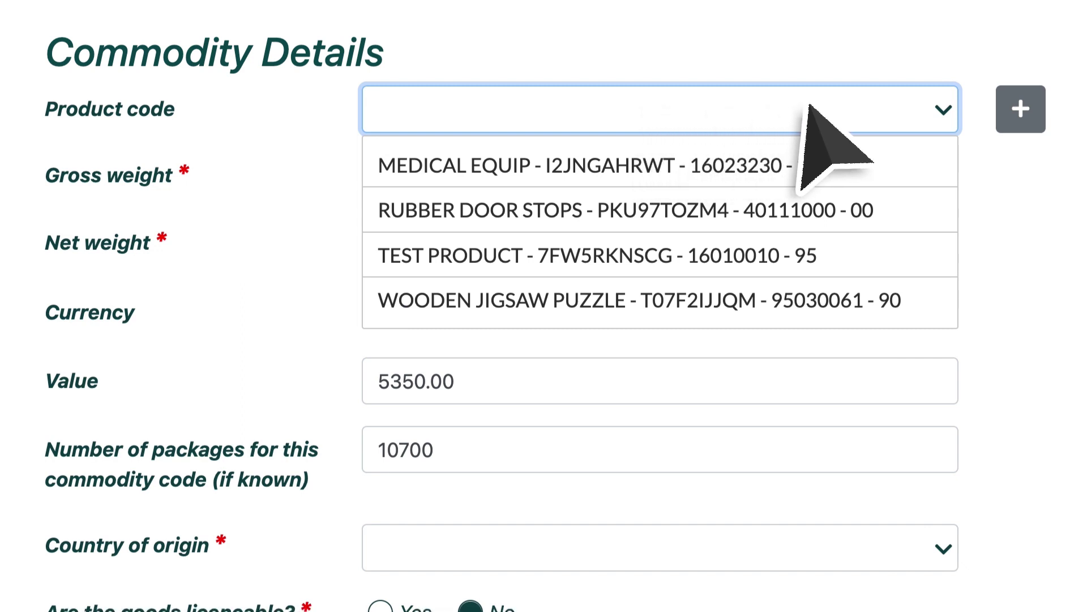
{"action": "left_click", "coordinate": [1020, 108]}
{"action": "type", "text": "TEST PRODUCT"}
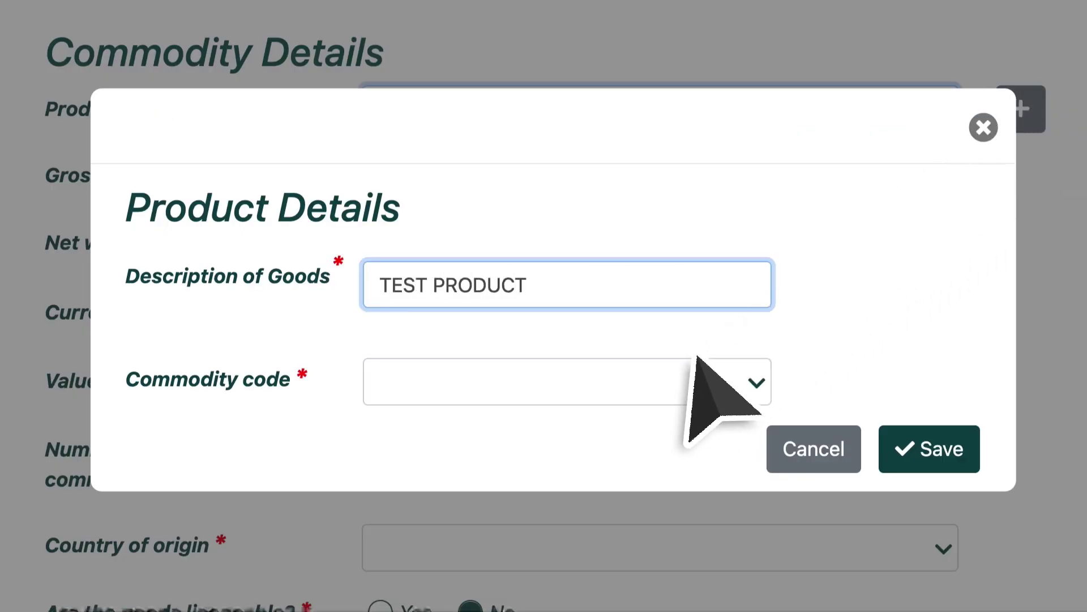
{"action": "left_click", "coordinate": [655, 379]}
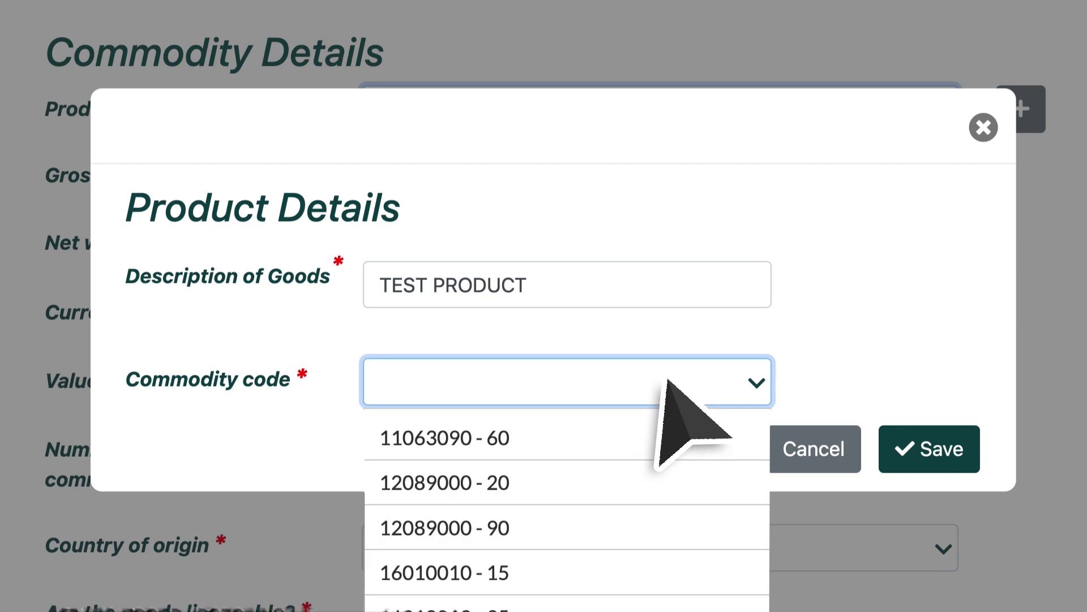
{"action": "left_click", "coordinate": [622, 429]}
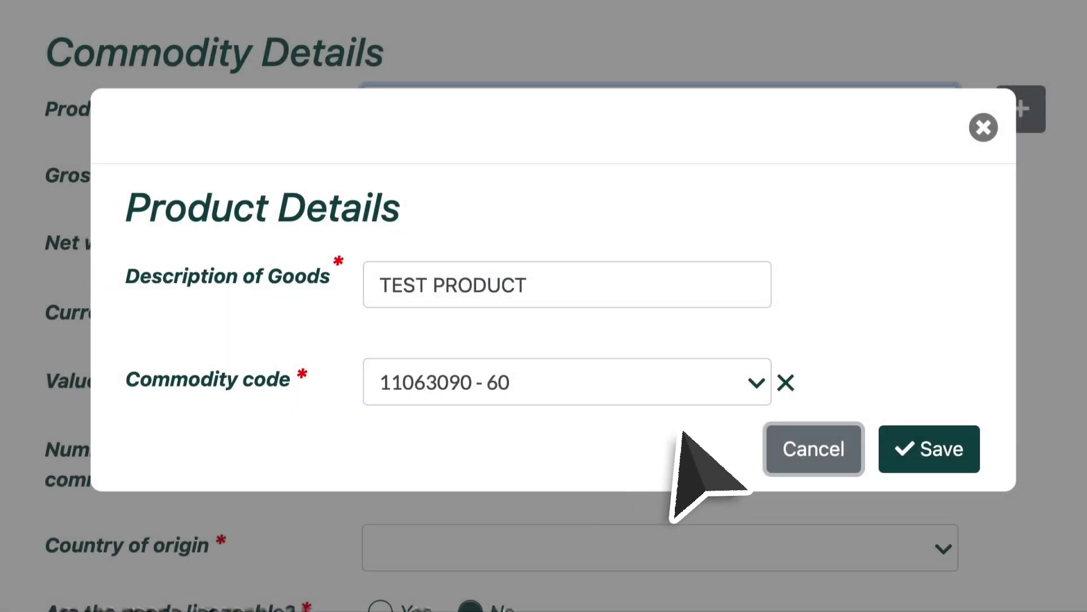
{"action": "left_click", "coordinate": [936, 440]}
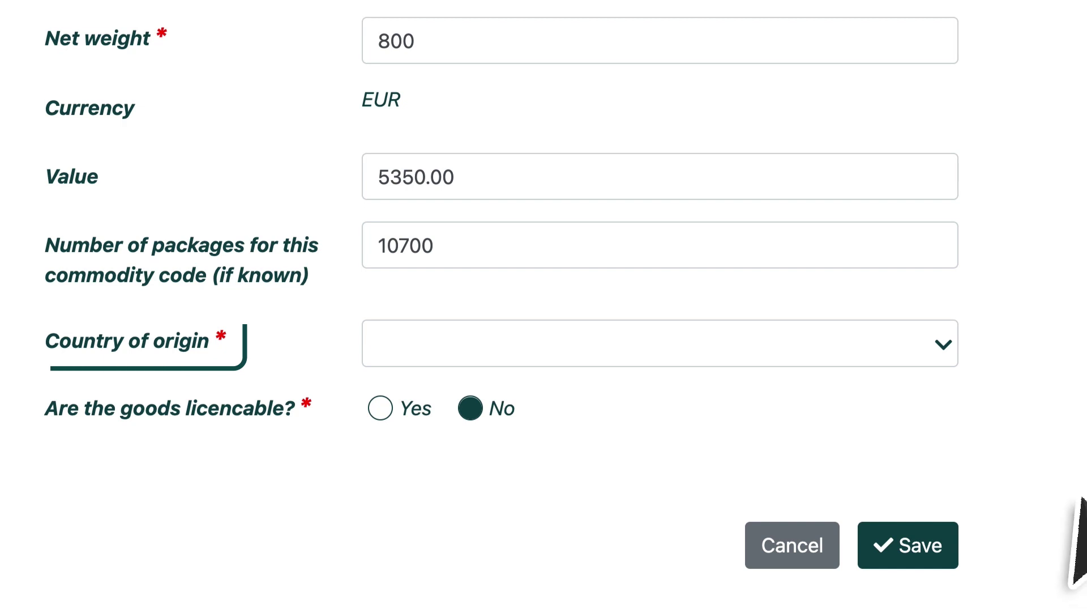
Set the commodity's country of origin to FR - FRANCE and claim preference with the type Invoice Declaration
{"action": "left_click", "coordinate": [663, 343]}
{"action": "type", "text": "FR"}
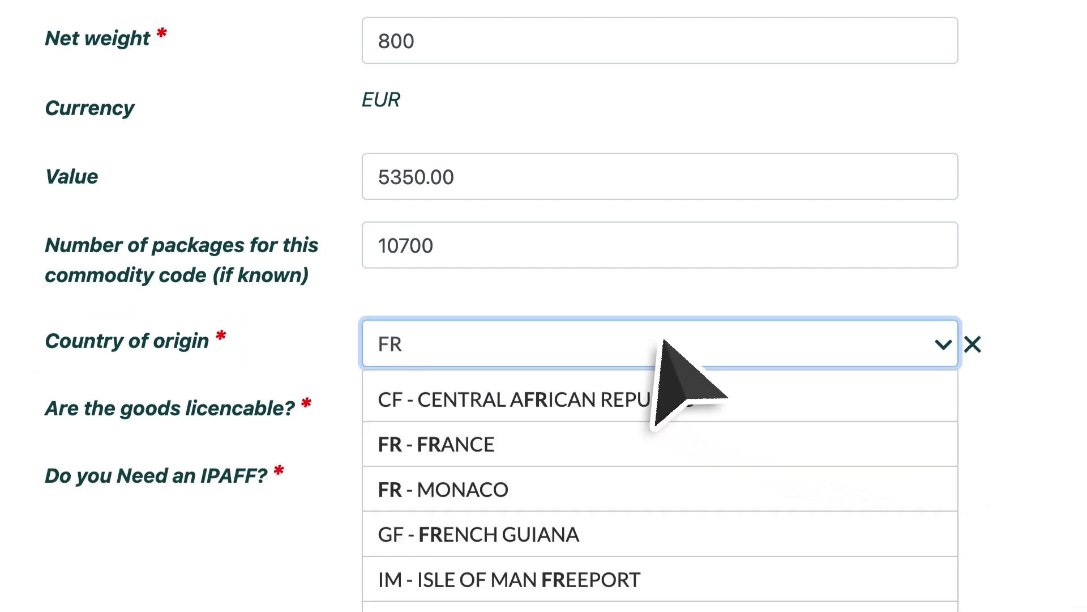
{"action": "left_click", "coordinate": [637, 443]}
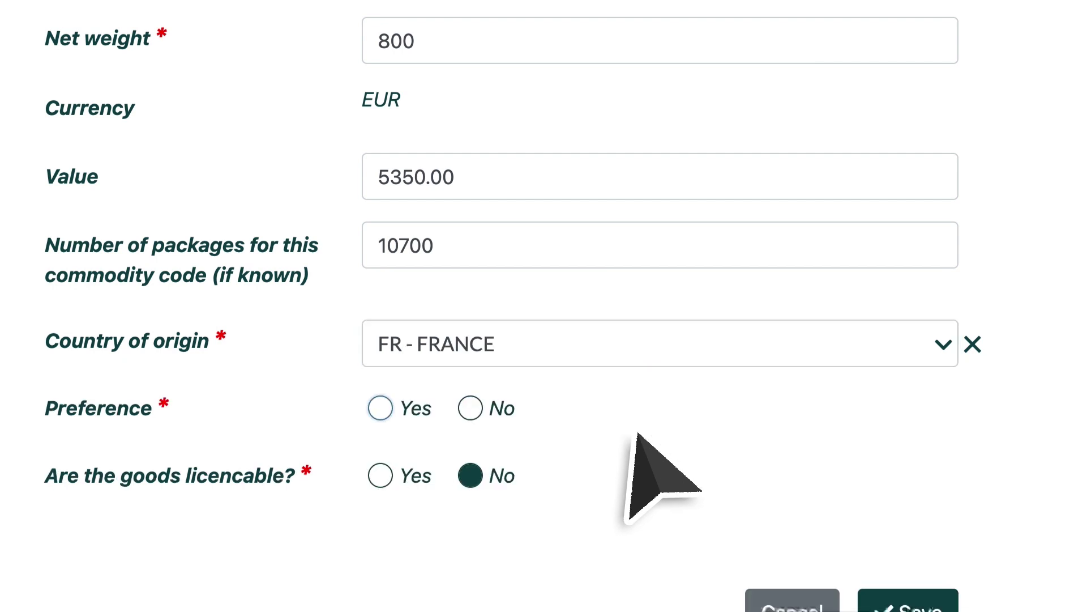
{"action": "scroll", "coordinate": [637, 436], "scroll_direction": "down", "scroll_amount": 1}
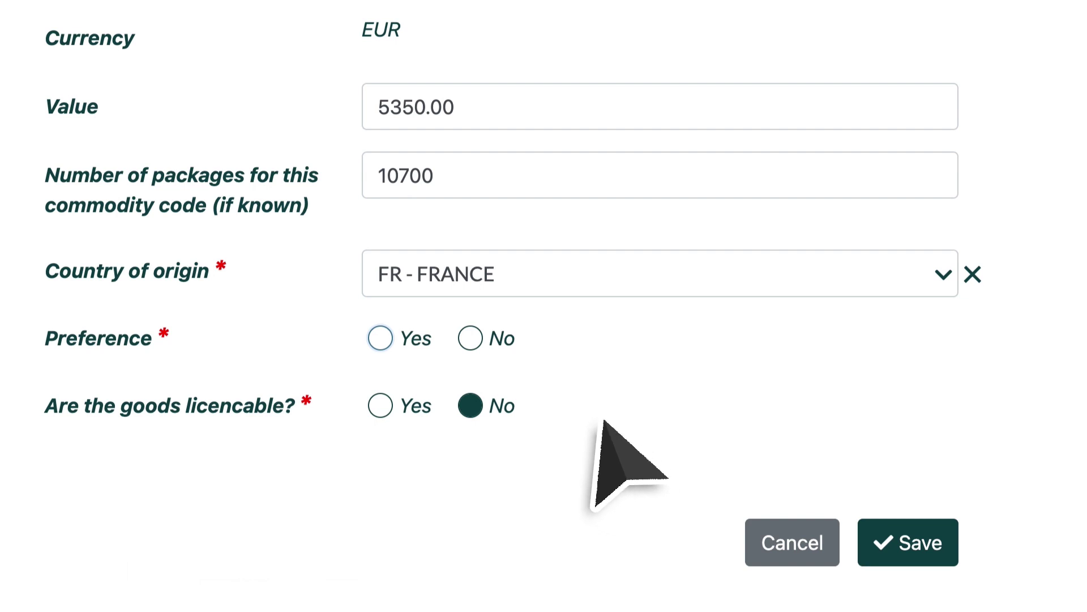
{"action": "left_click", "coordinate": [377, 337]}
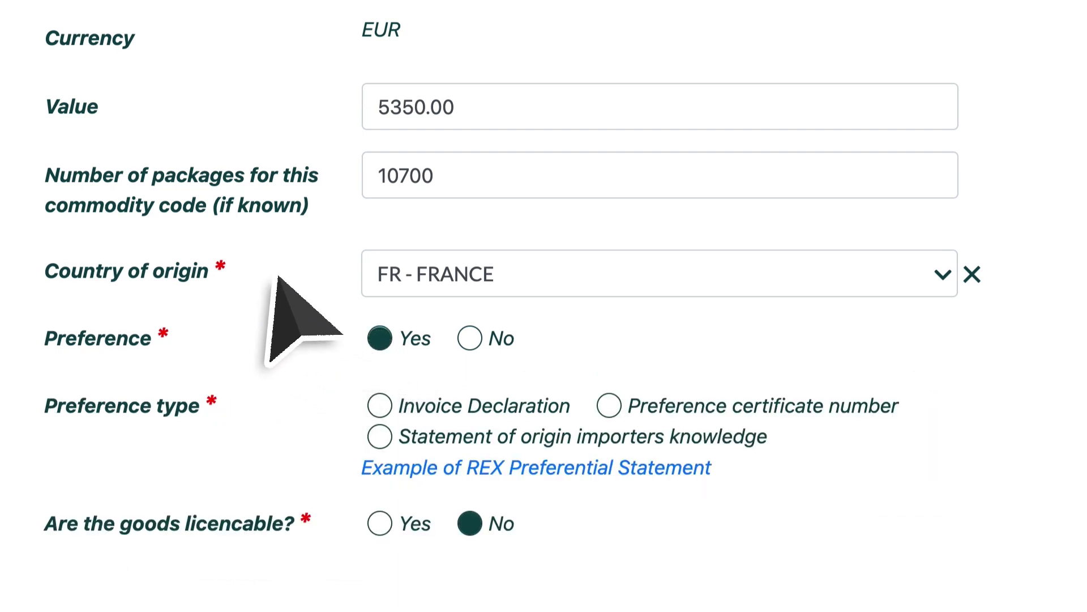
{"action": "left_click", "coordinate": [380, 405]}
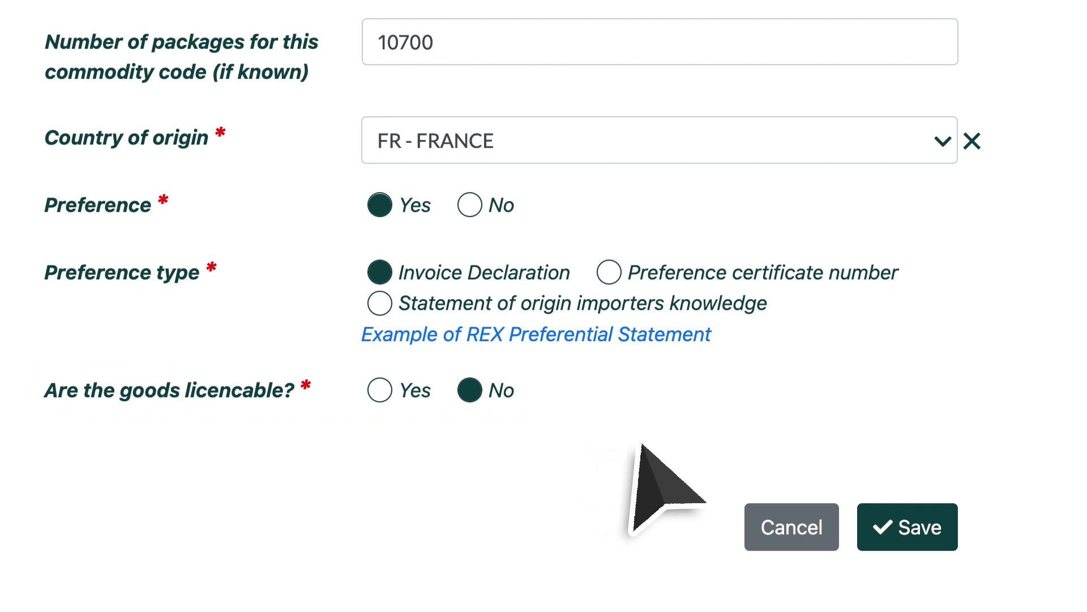
Save and complete the consignment's commodity entry, and go to the Shipments Into UK section
{"action": "left_click", "coordinate": [907, 517]}
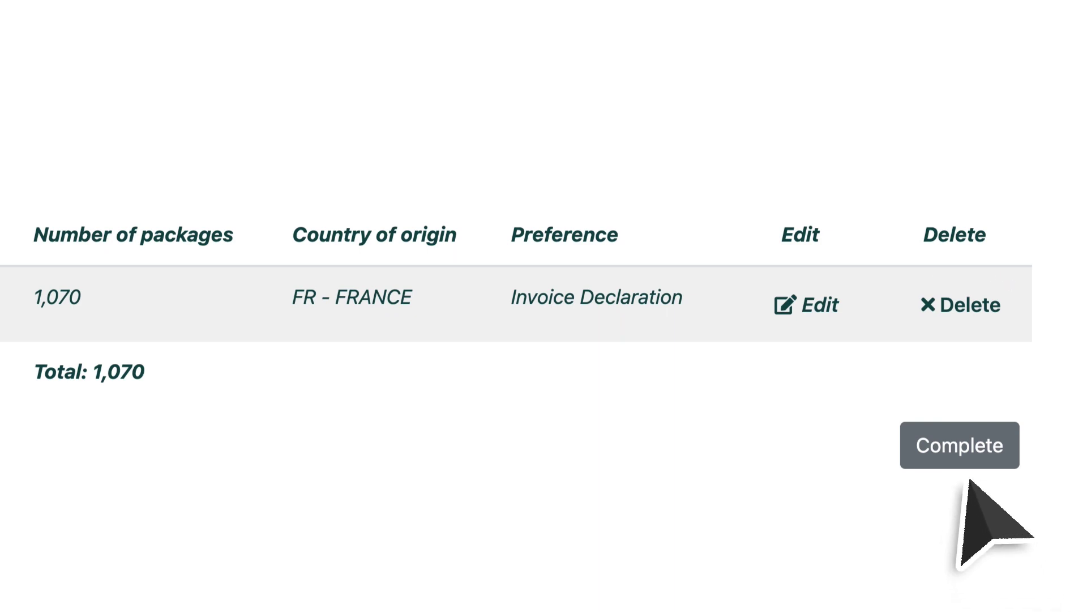
{"action": "left_click", "coordinate": [952, 447]}
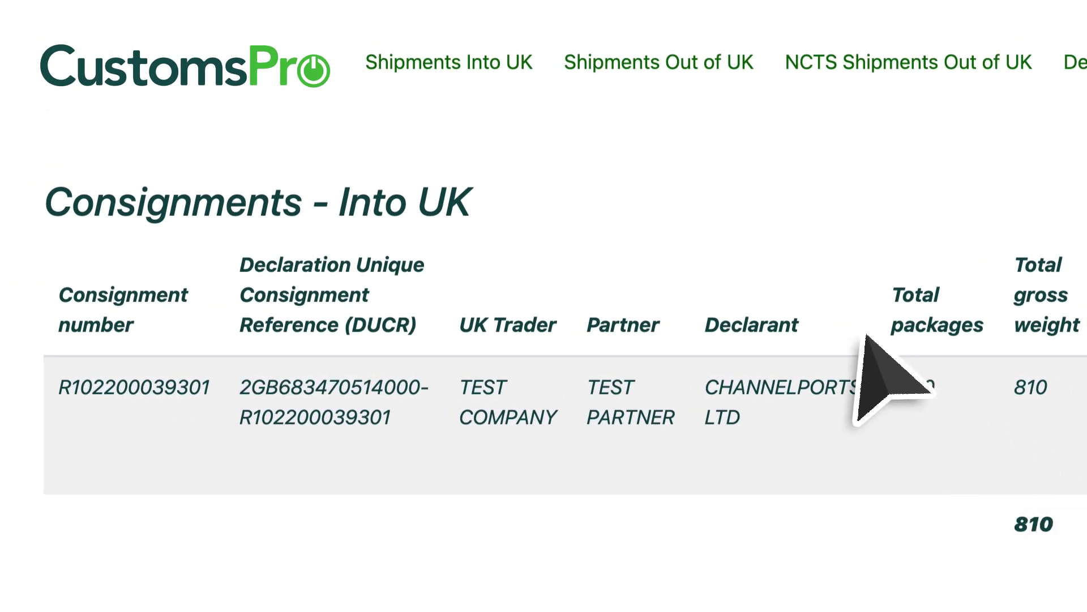
{"action": "left_click", "coordinate": [450, 67]}
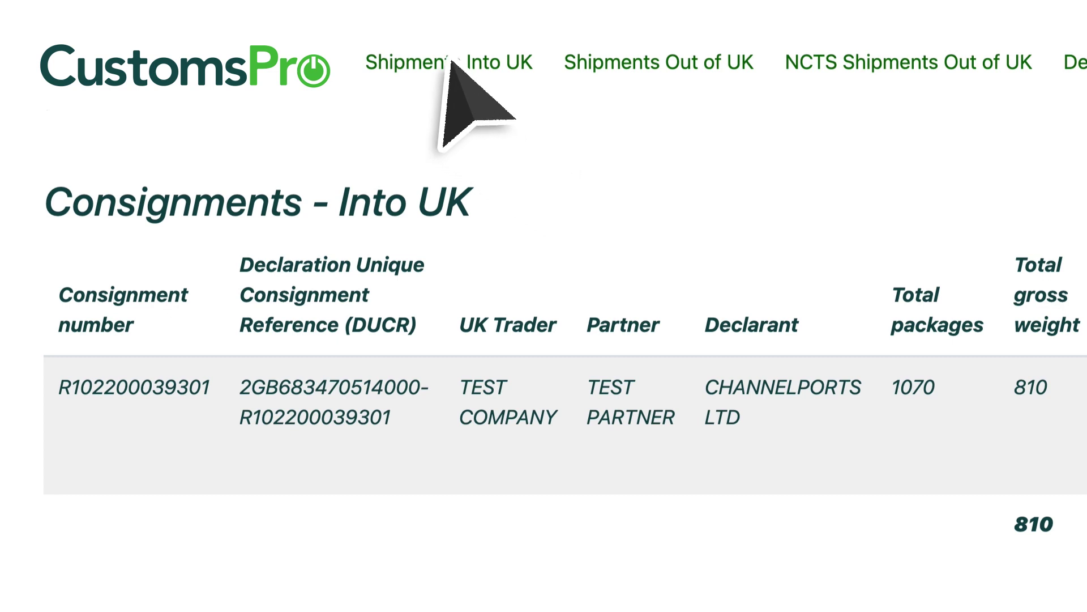